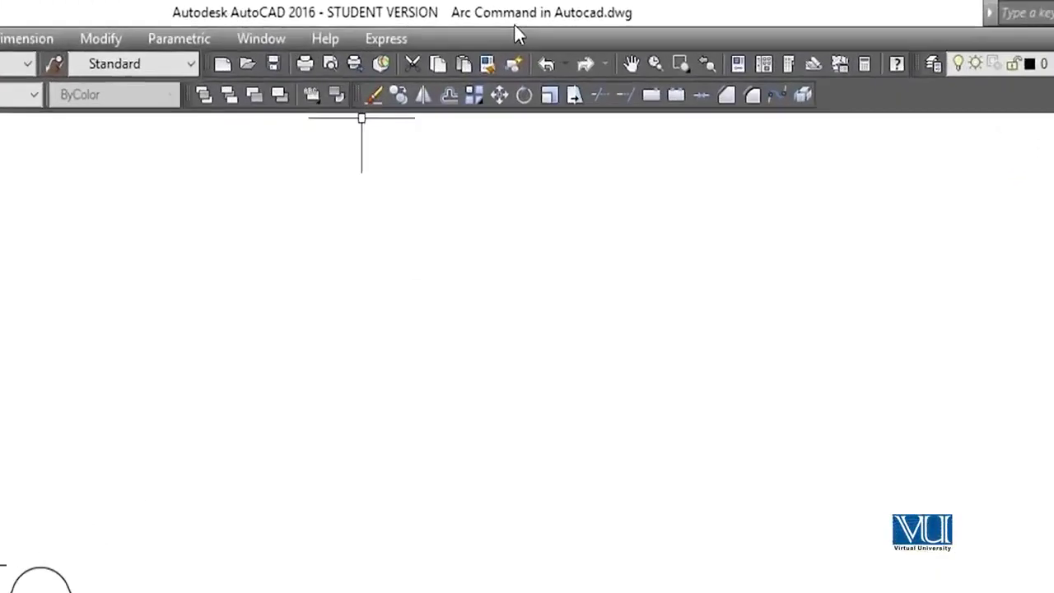
Pan and zoom to open empty space right of the circles and kidney-shaped outline
middle_click_drag(508, 492, 354, 559)
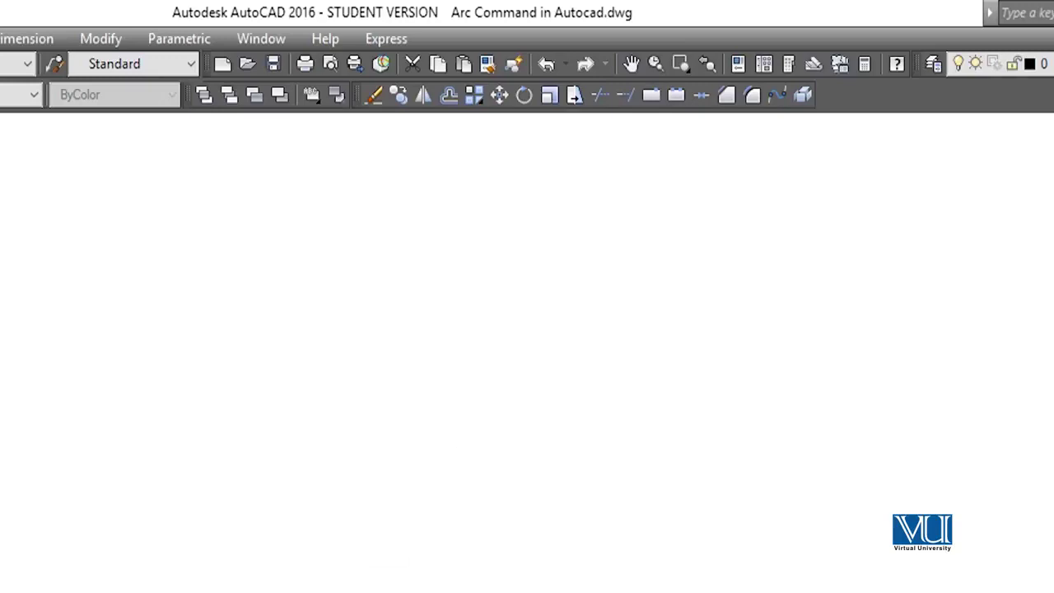
middle_click_drag(190, 177, 228, 242)
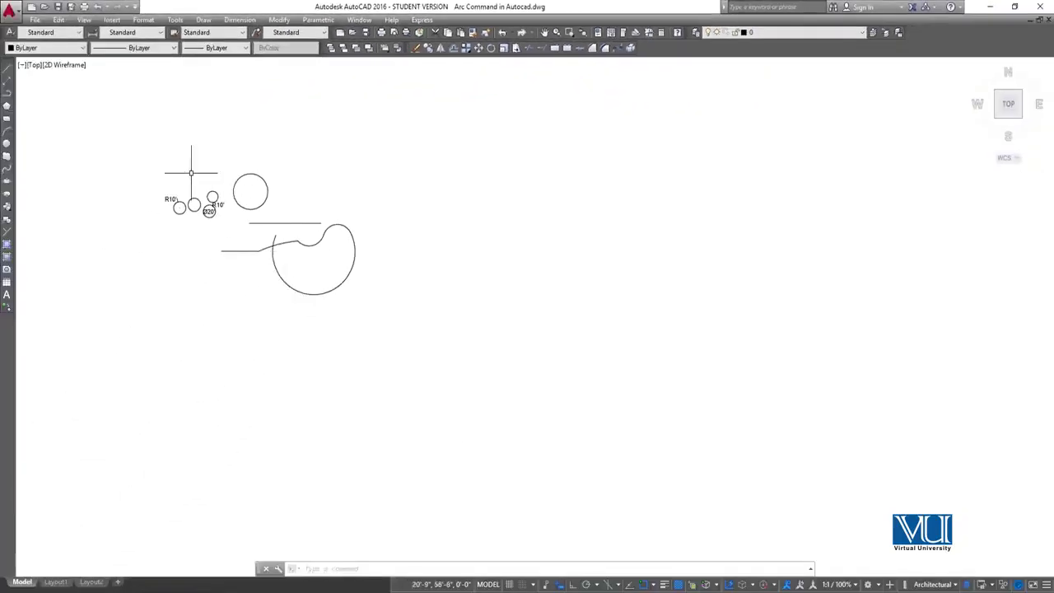
scroll(235, 247, "up", 2)
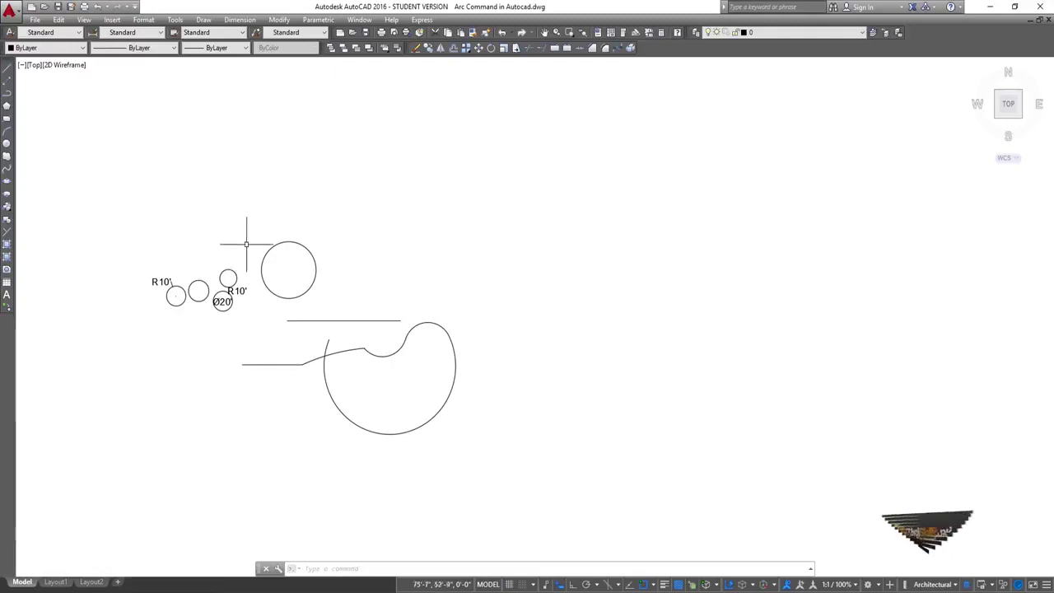
middle_click_drag(278, 272, 236, 270)
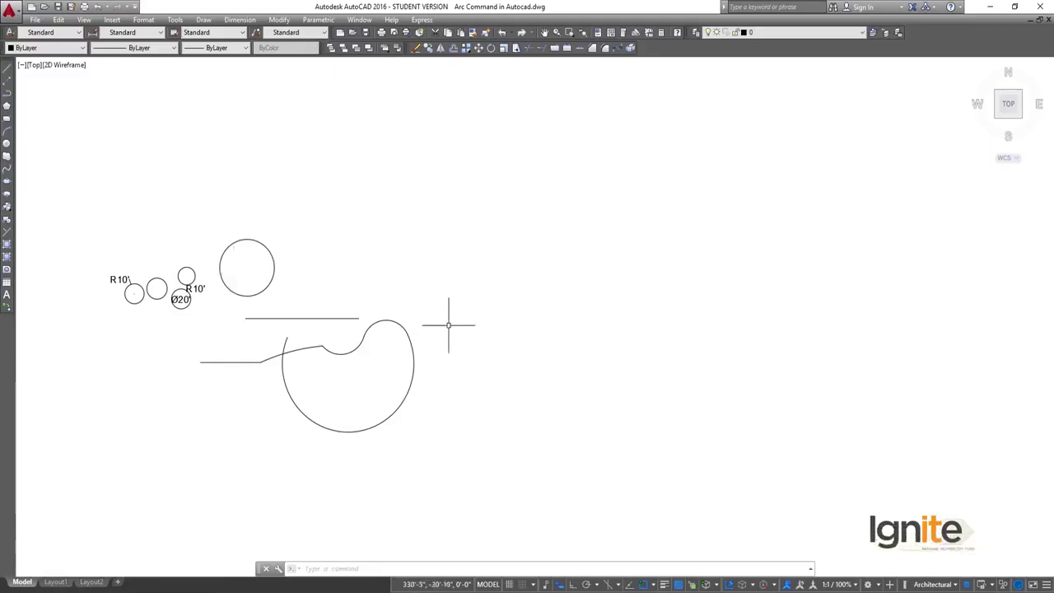
middle_click_drag(449, 326, 386, 334)
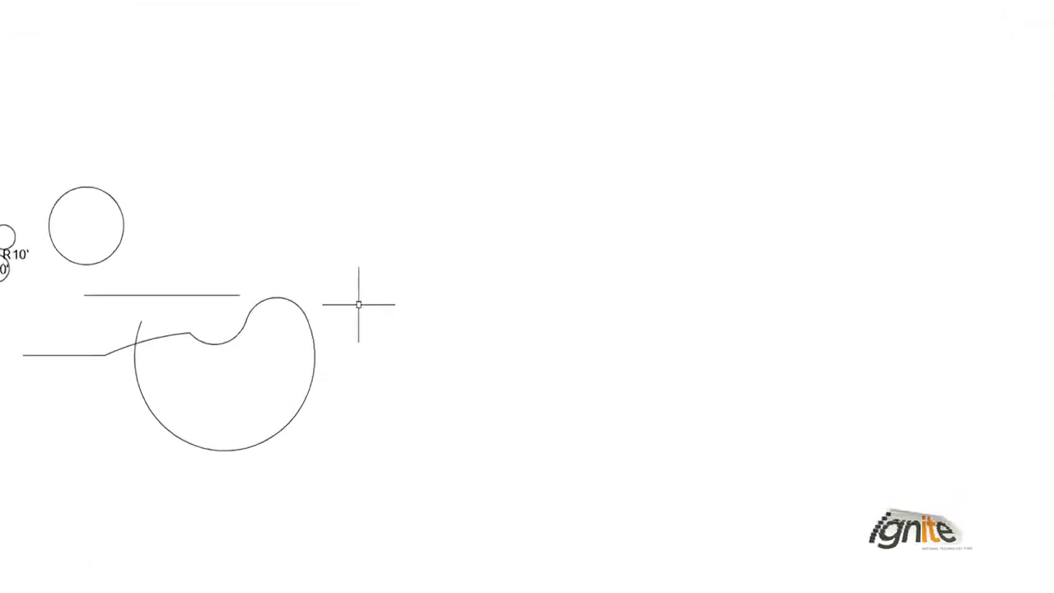
Start a polyline (PL) and draw a long horizontal straight segment with Ortho on
type("pl")
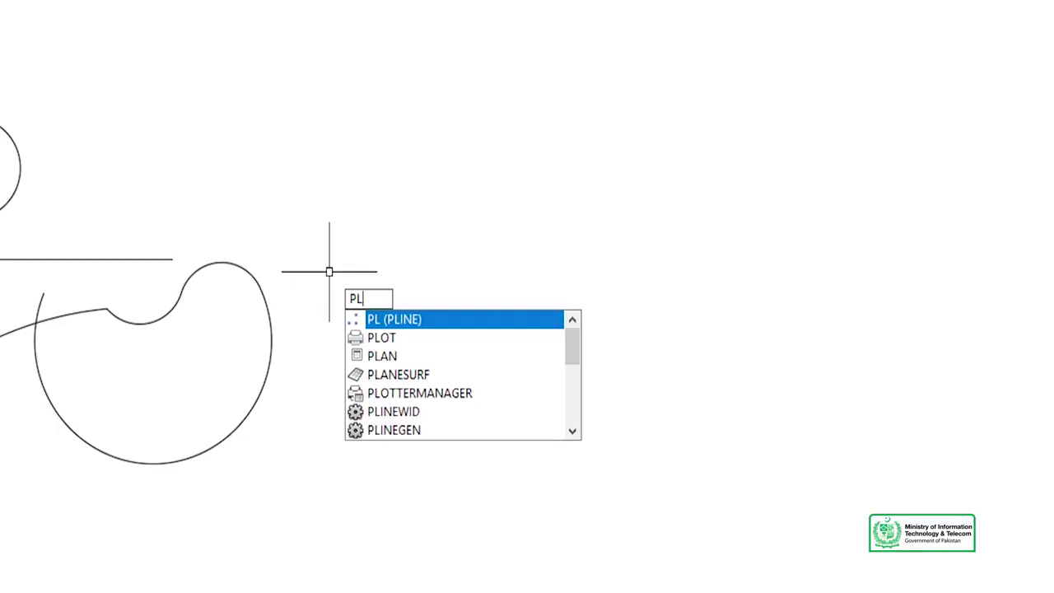
key("Return")
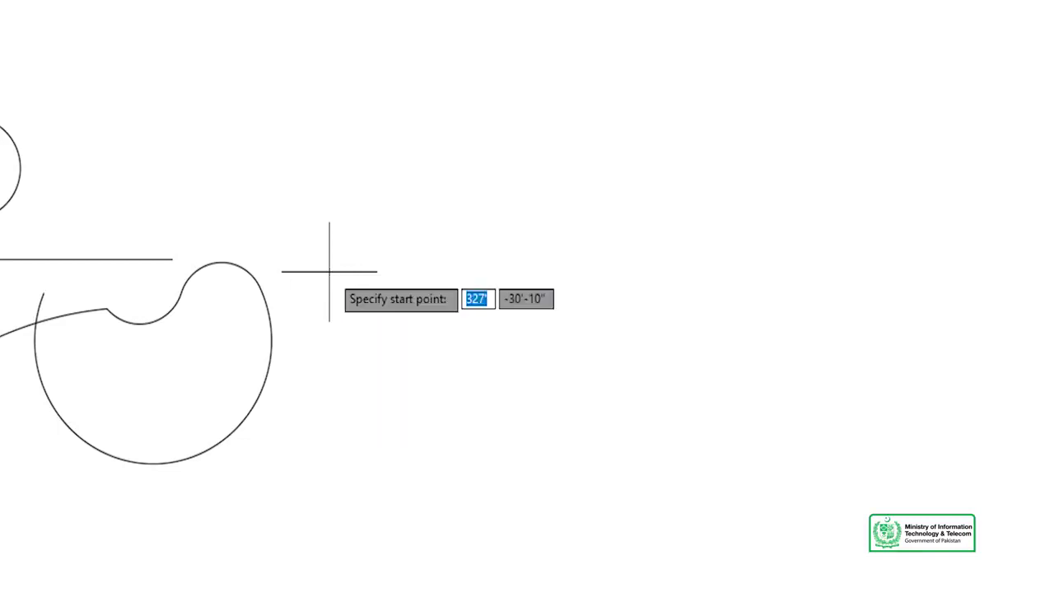
left_click(222, 196)
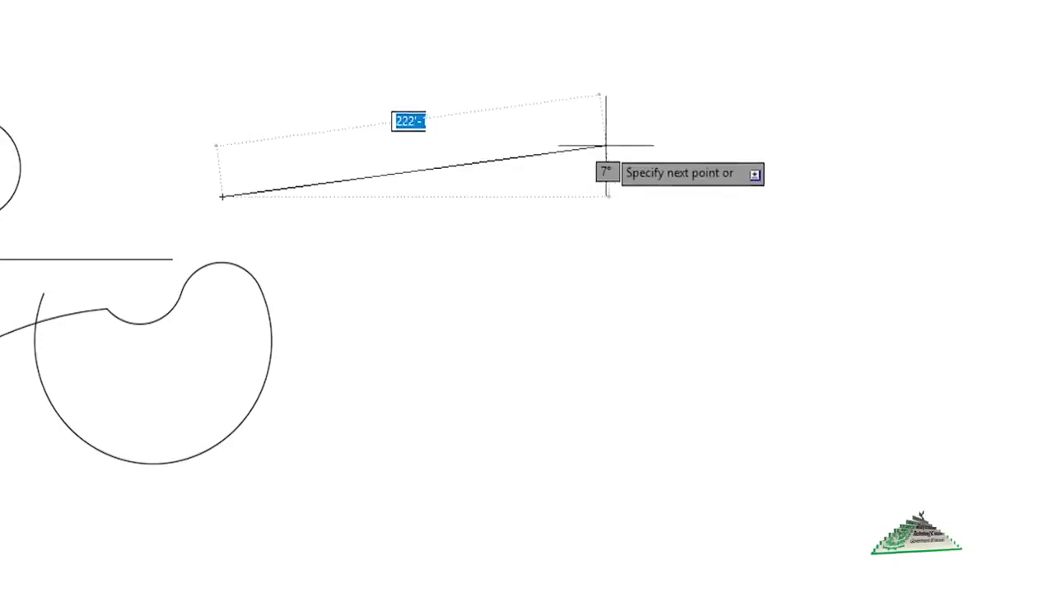
scroll(568, 239, "down", 1)
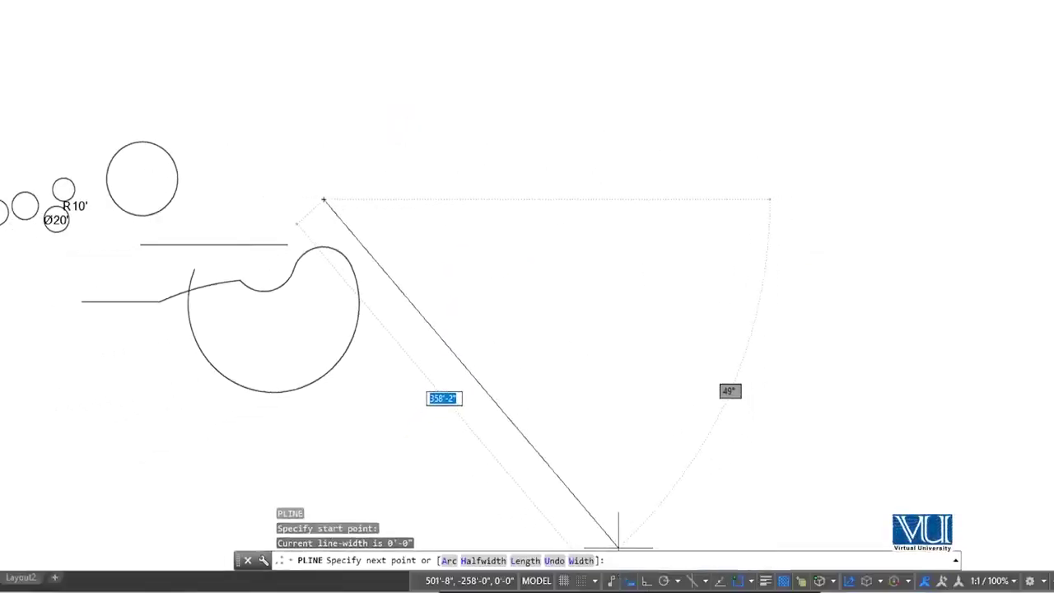
left_click(646, 580)
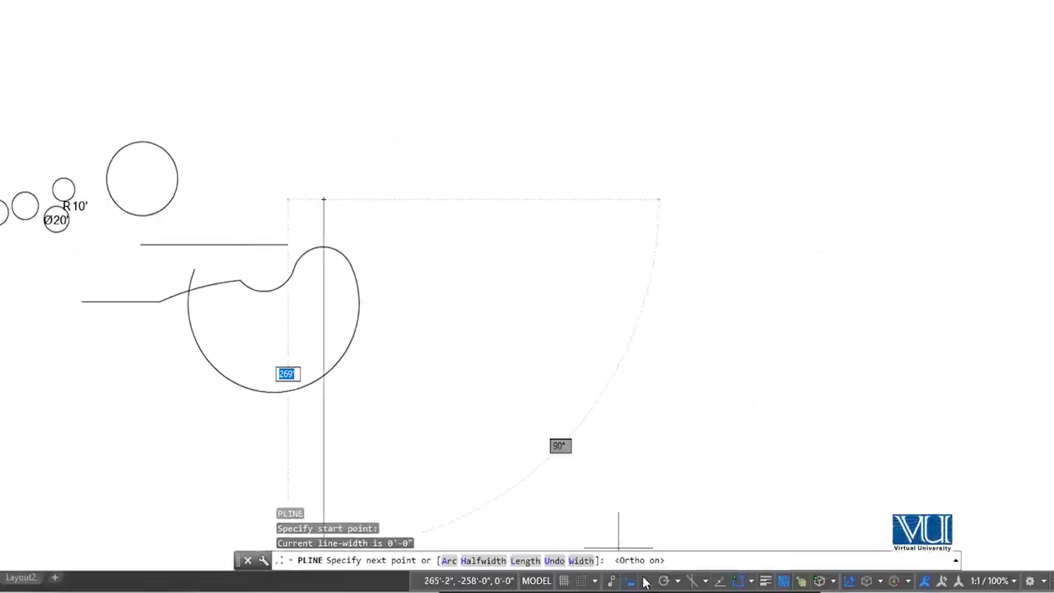
left_click(595, 151)
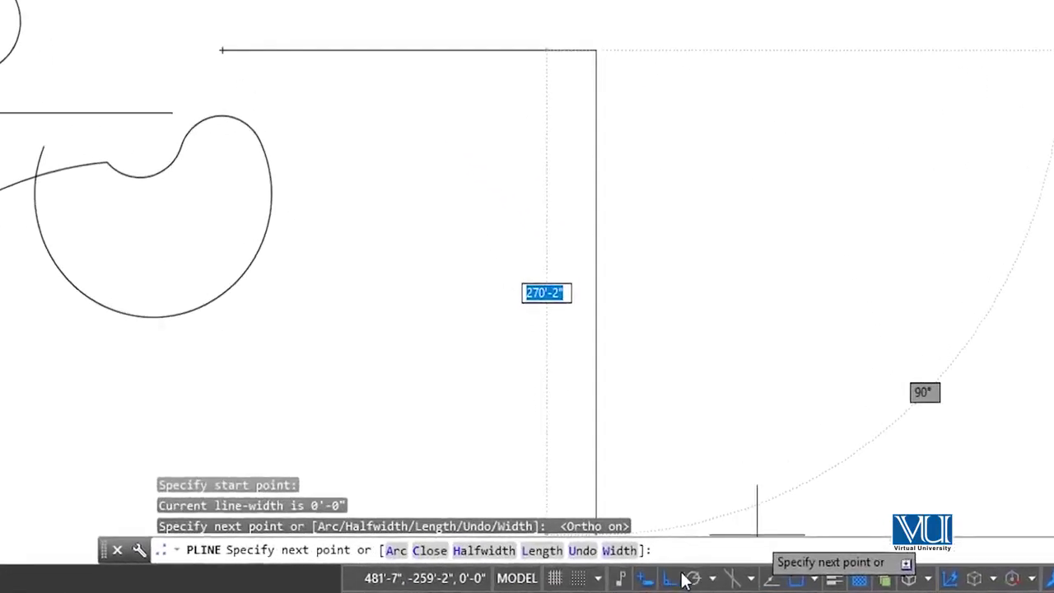
left_click(671, 580)
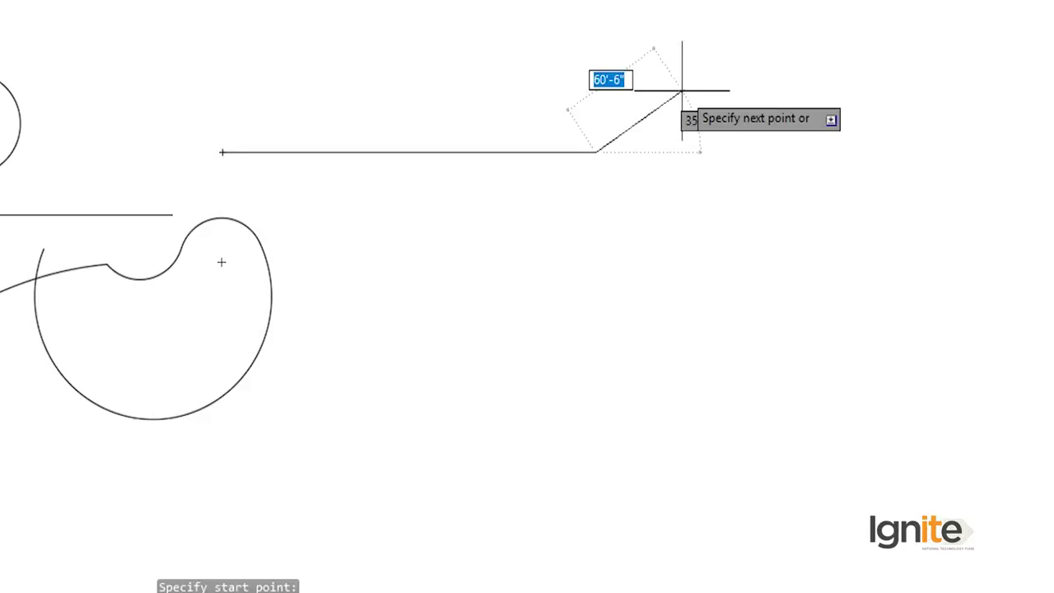
Turn Ortho off with F8 and switch the polyline to Arc mode
key("F8")
key("F8")
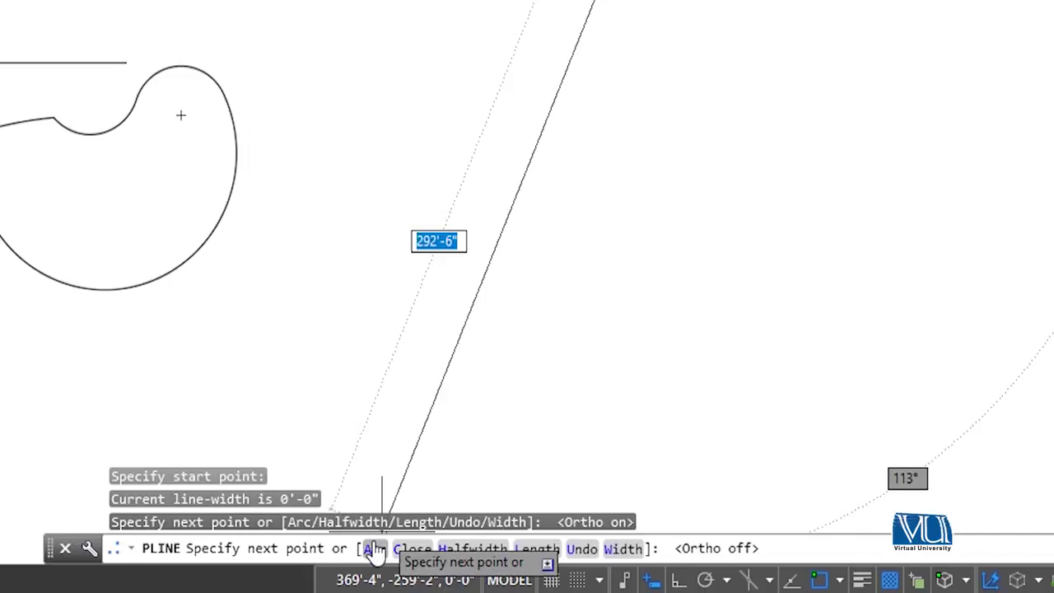
left_click(373, 549)
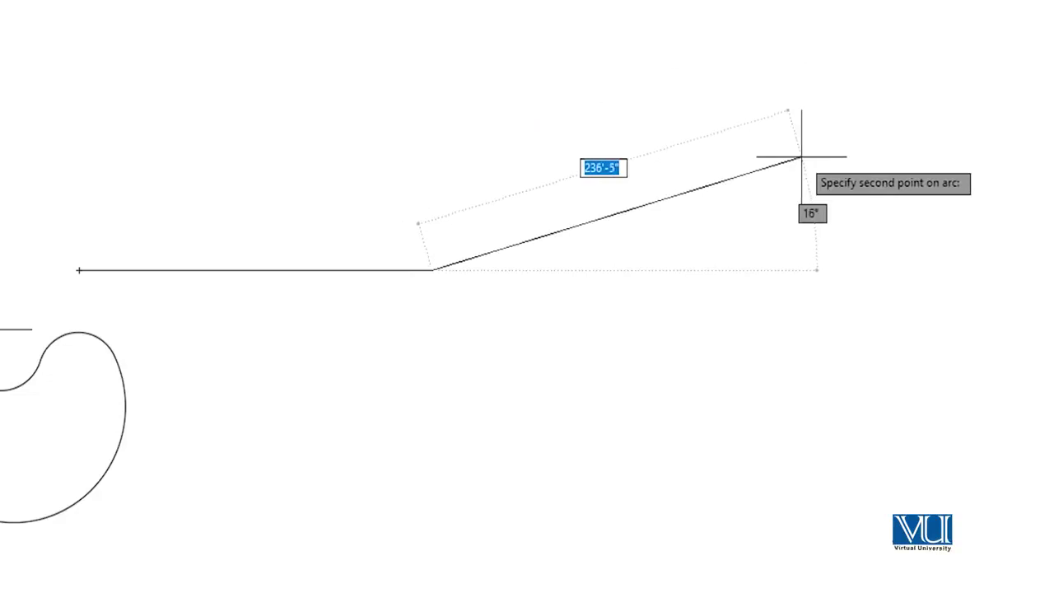
Draw two tangent arcs that rise to a crest and curve down, then end the polyline
left_click(818, 164)
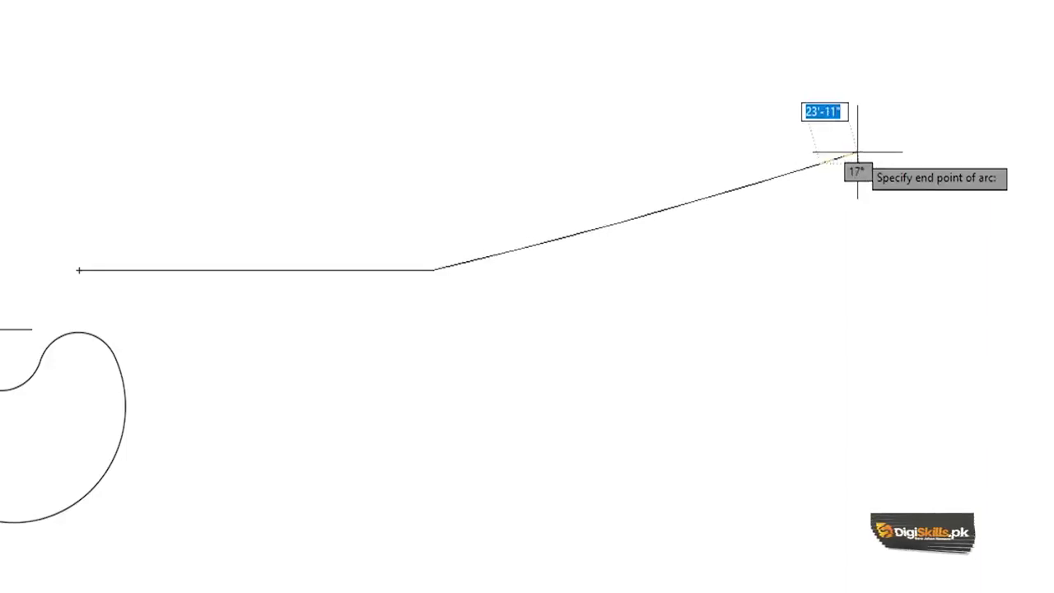
left_click(852, 142)
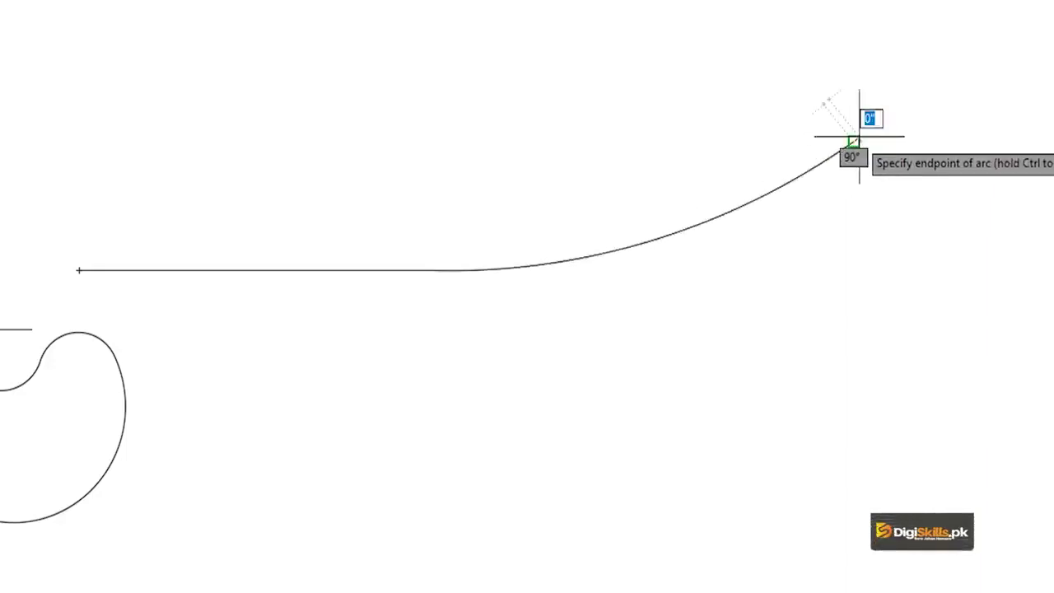
left_click(882, 190)
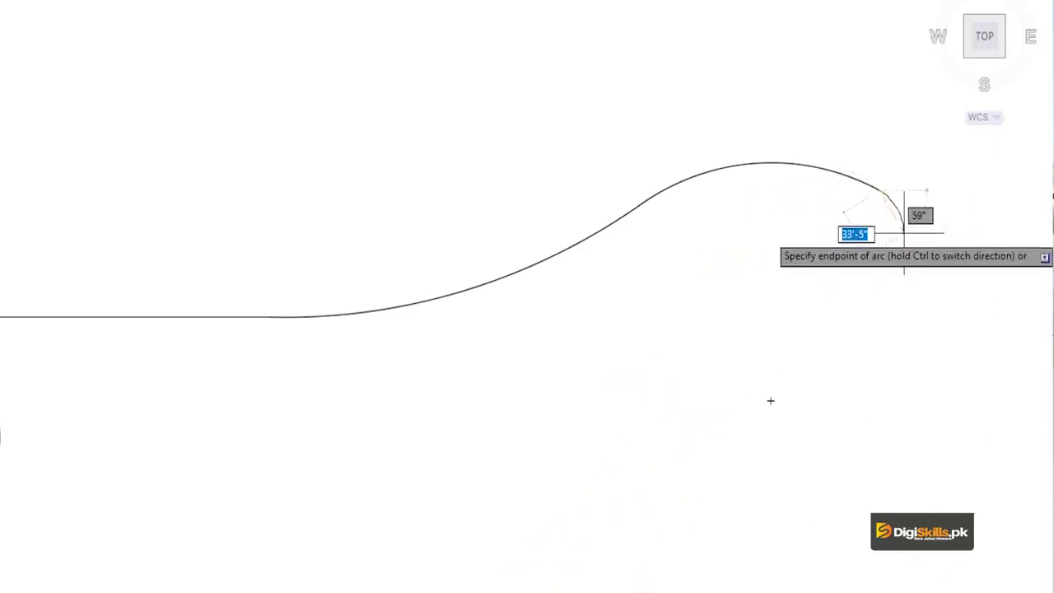
key("Return")
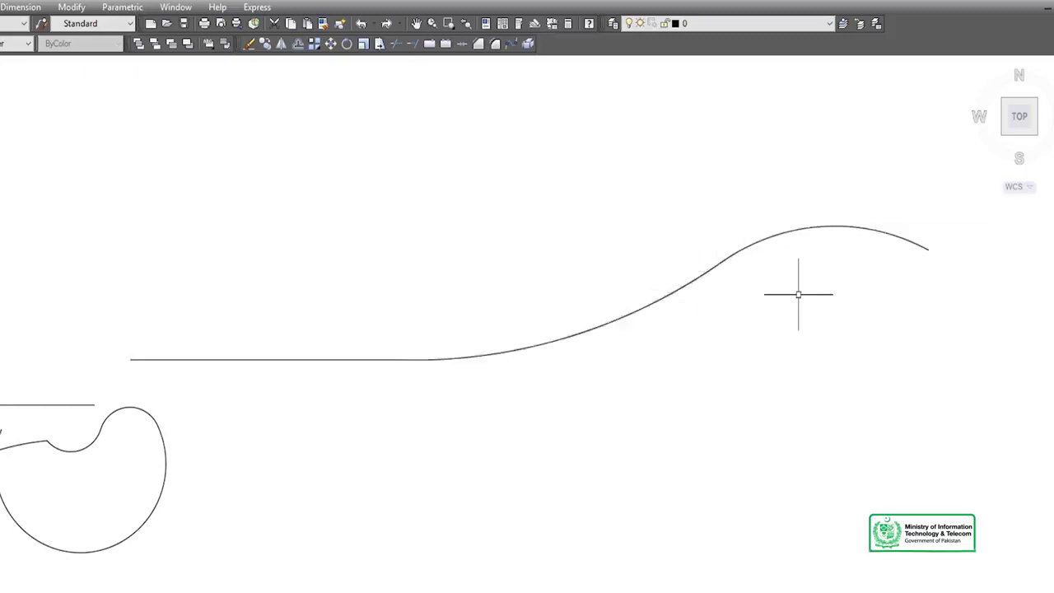
mouse_move(698, 273)
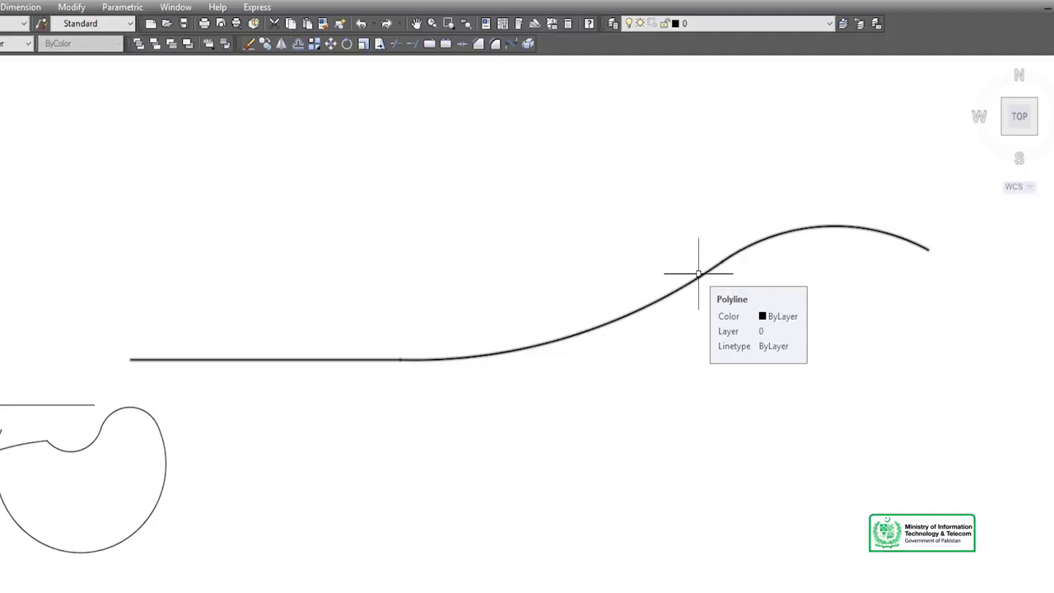
Select the wavy polyline to check it is one object, then clear the selection
left_click(533, 346)
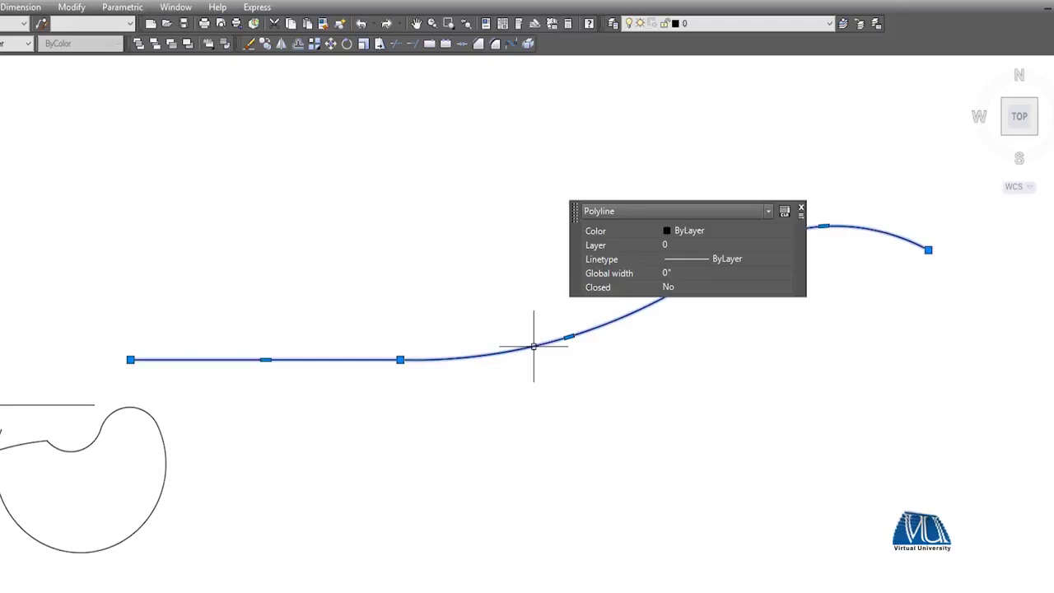
type("x")
key("Escape")
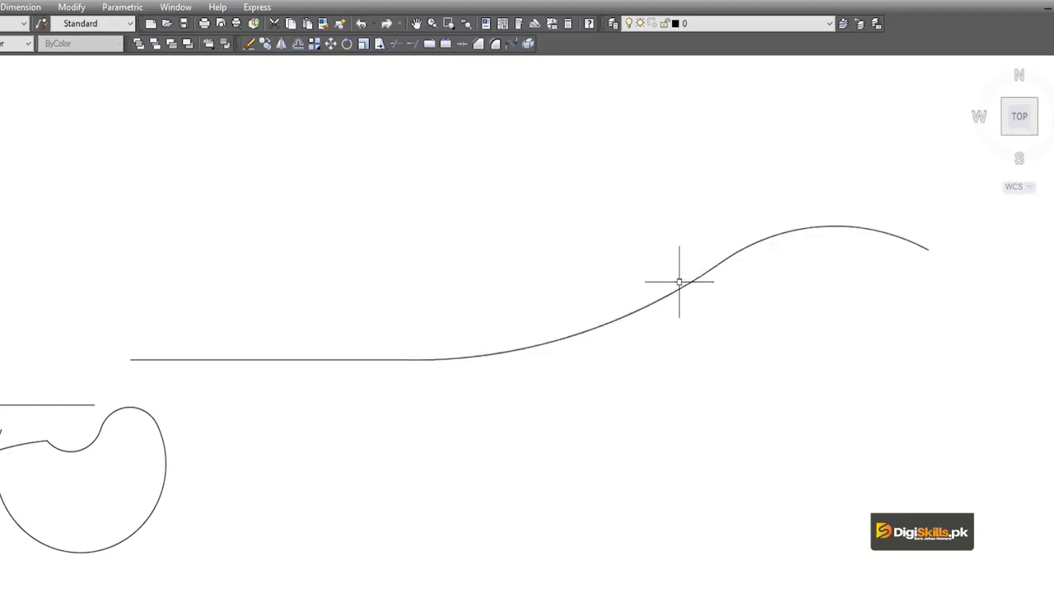
Drag the lower arc's midpoint grip down so the arc sags below the straight line
left_click(564, 333)
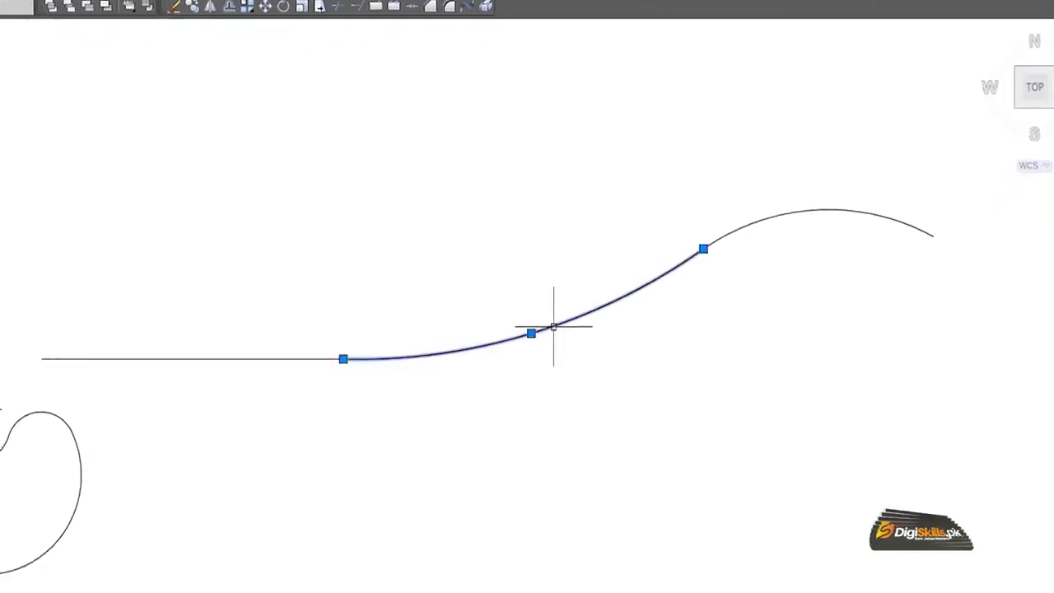
left_click(470, 328)
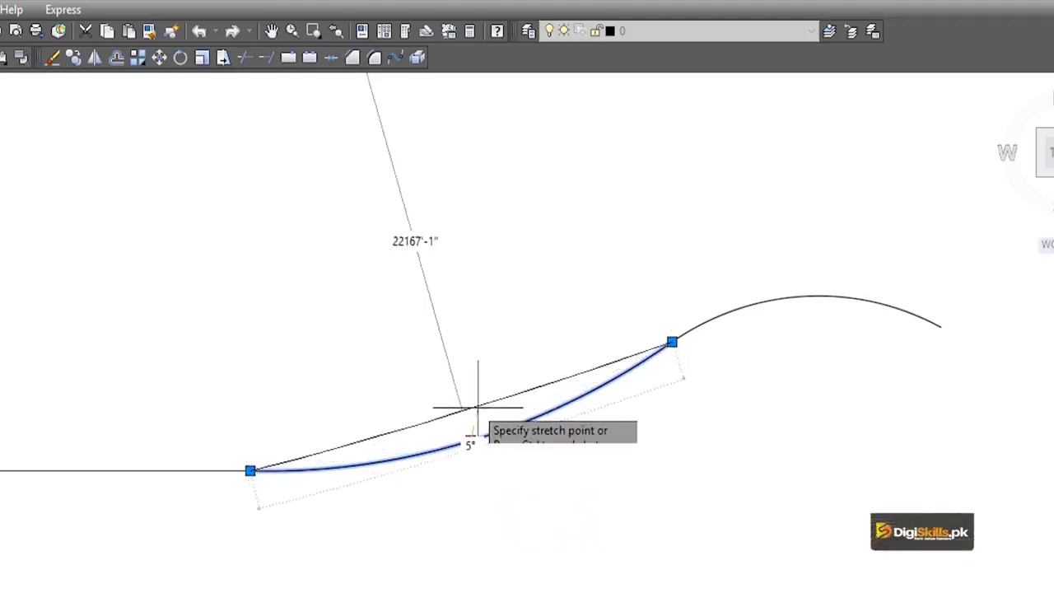
left_click(477, 457)
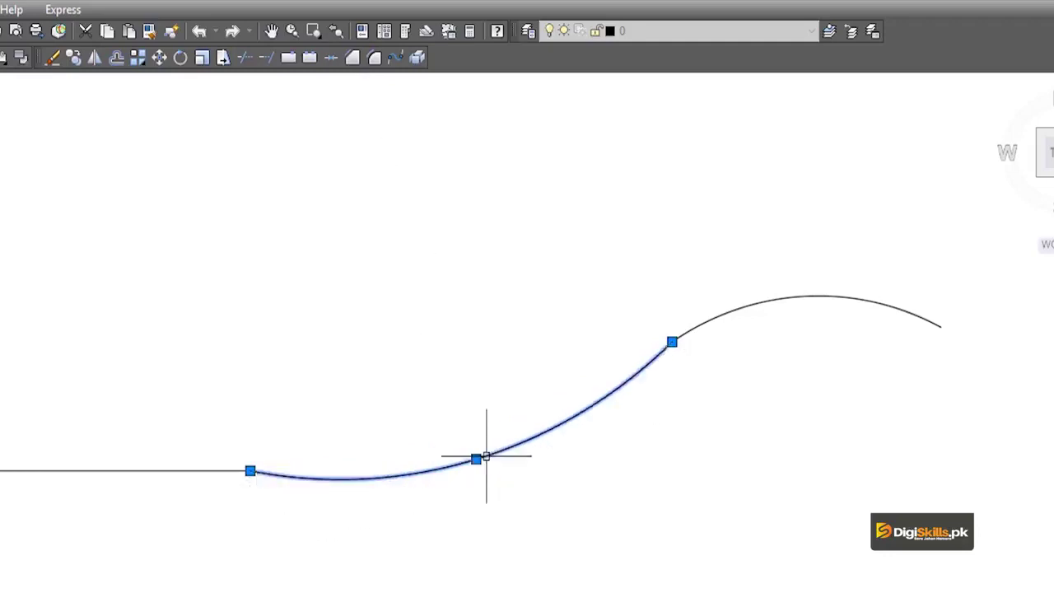
left_click(718, 444)
left_click(677, 534)
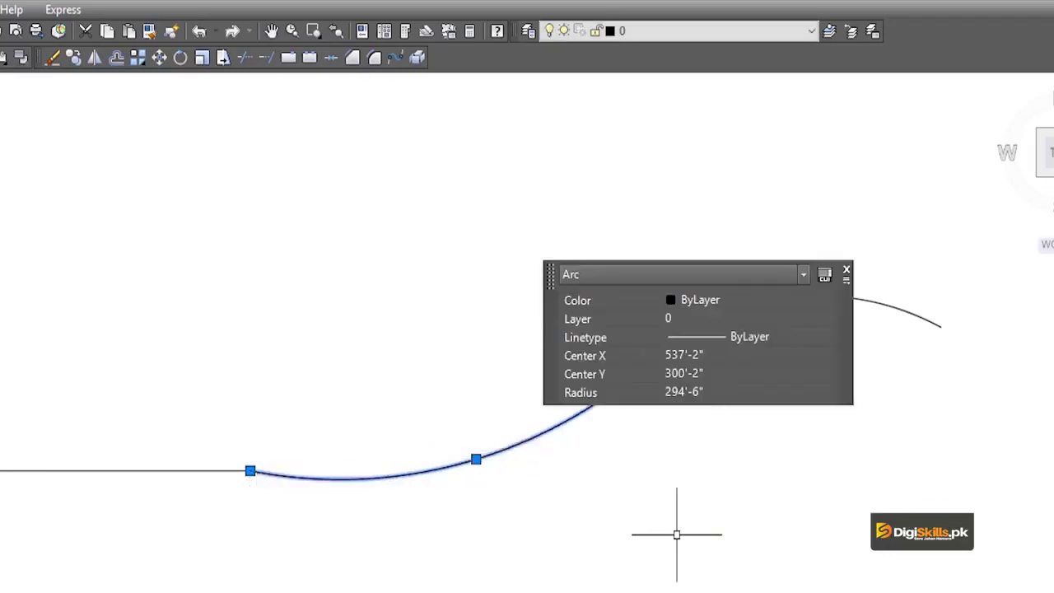
key("Escape")
Lower the upper arc's midpoint grip, flattening it to radius 327'-10"
left_click(737, 307)
left_click(805, 297)
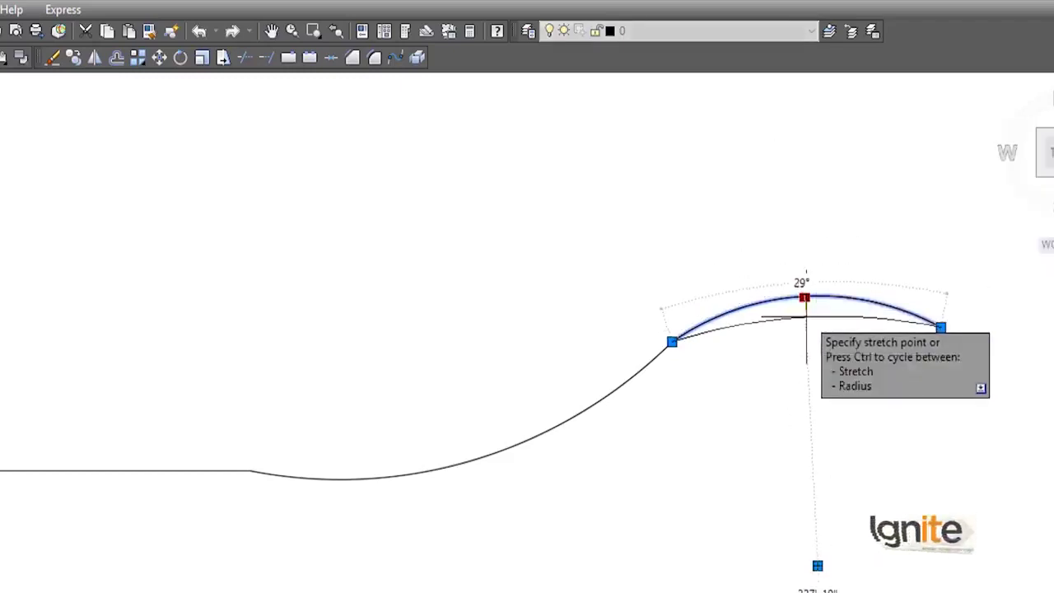
left_click(806, 317)
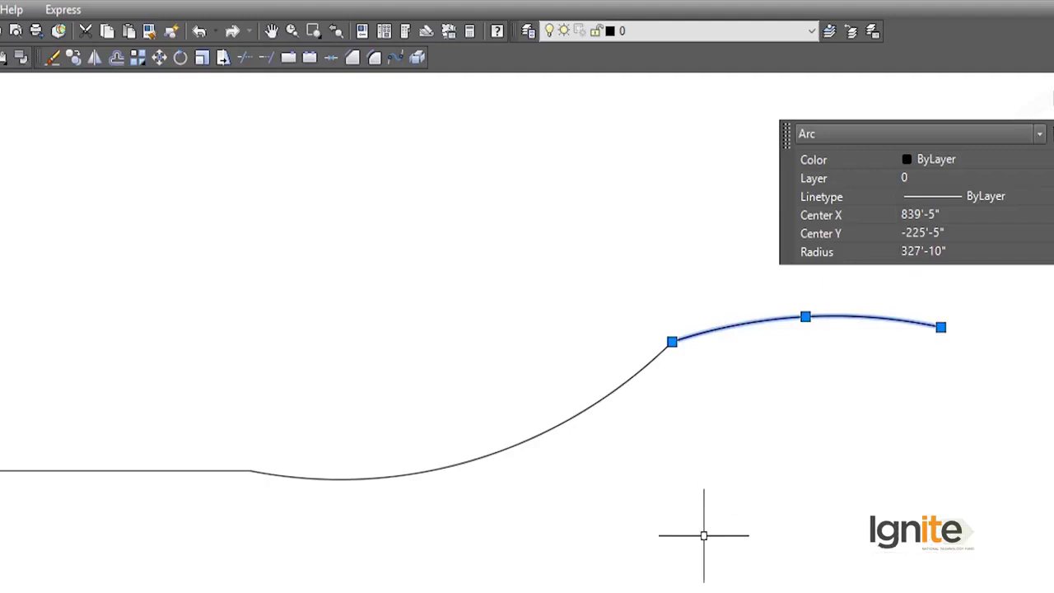
key("Escape")
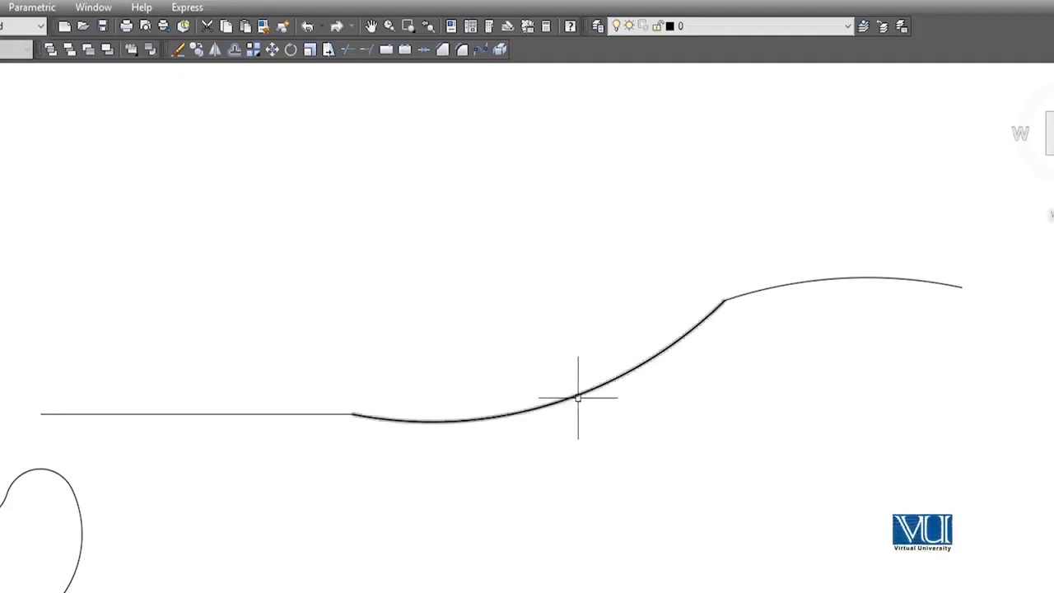
Raise the lower arc's midpoint grip so it rises smoothly from the straight line
left_click(535, 407)
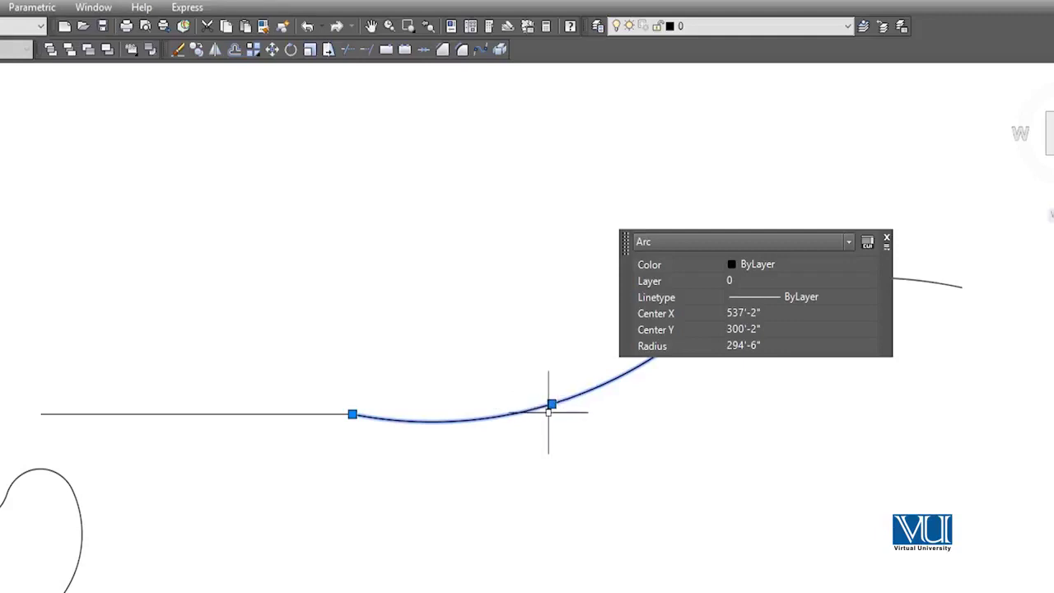
left_click(552, 403)
left_click(546, 387)
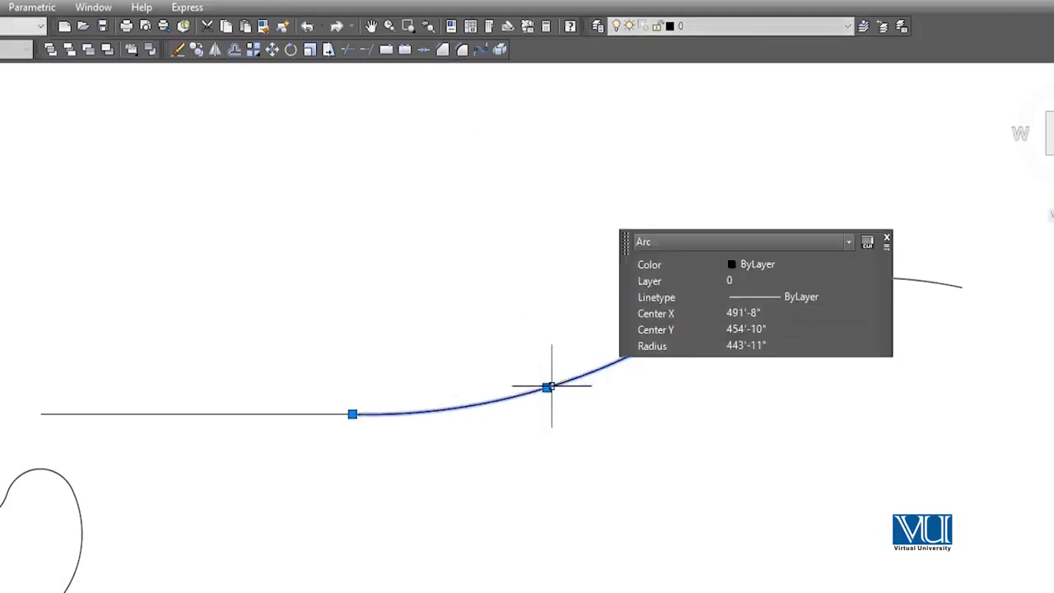
key("Escape")
Raise the upper arc's midpoint grip to restore its bulge, radius about 219'-7"
left_click(799, 282)
left_click(841, 278)
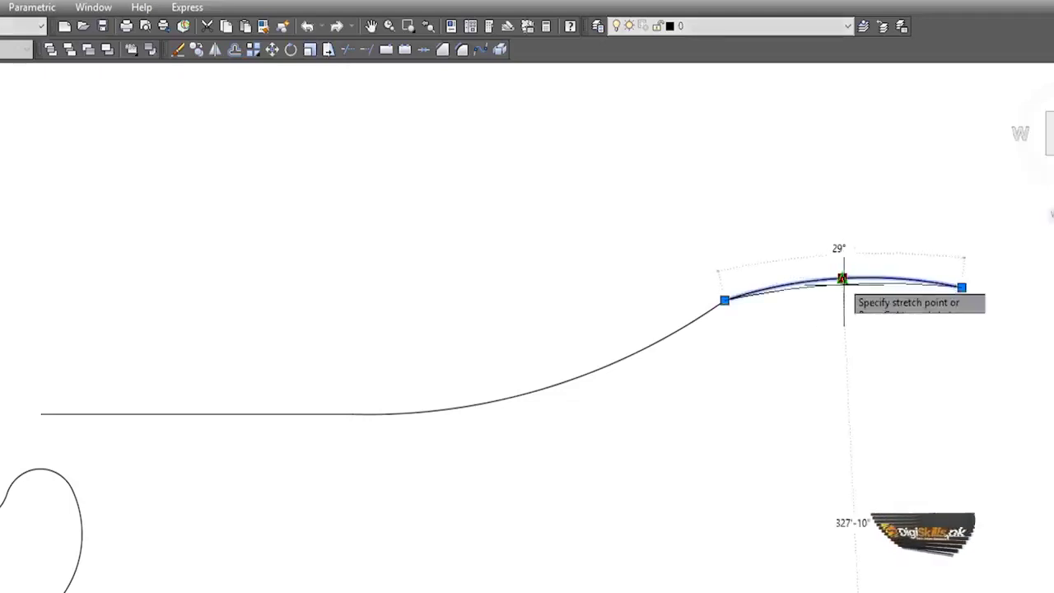
left_click(843, 293)
left_click(833, 288)
left_click(848, 300)
left_click(842, 294)
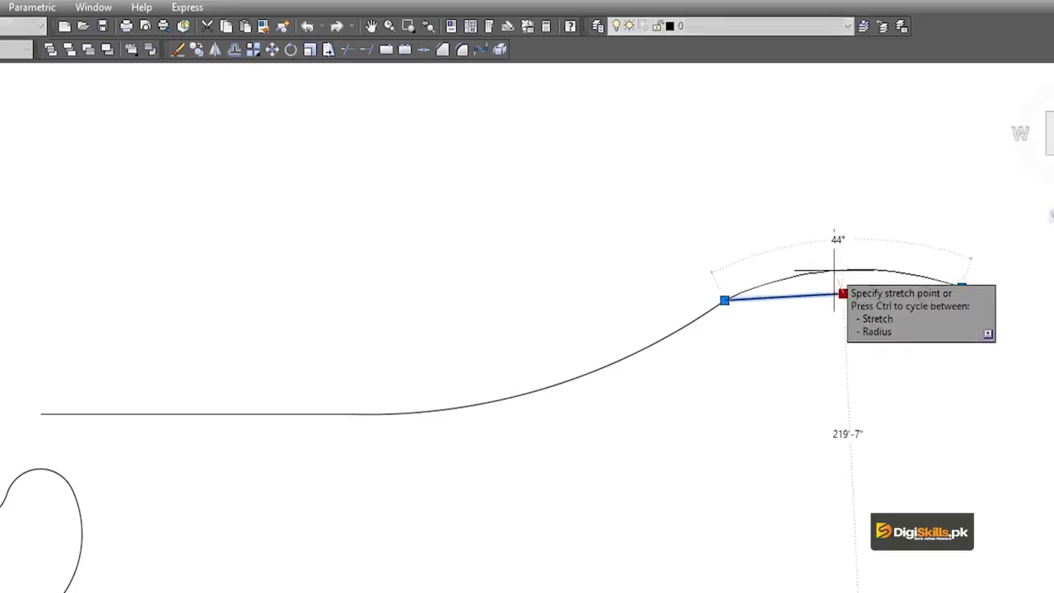
left_click(842, 270)
left_click(830, 347)
key("Escape")
key("Escape")
type("J")
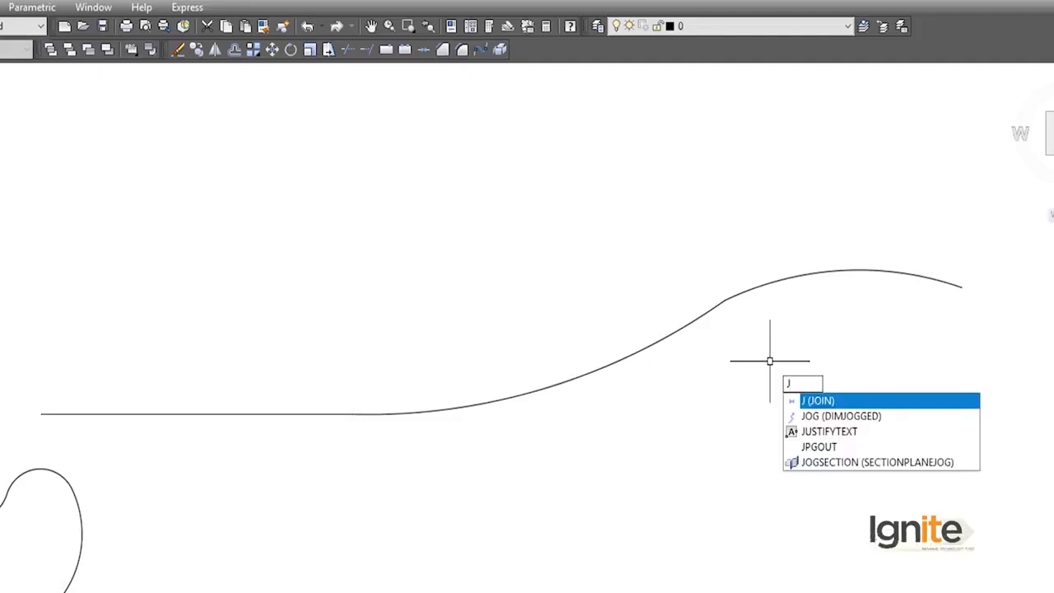
JOIN the crest arc, lower arc and straight line into one continuous polyline
key("Return")
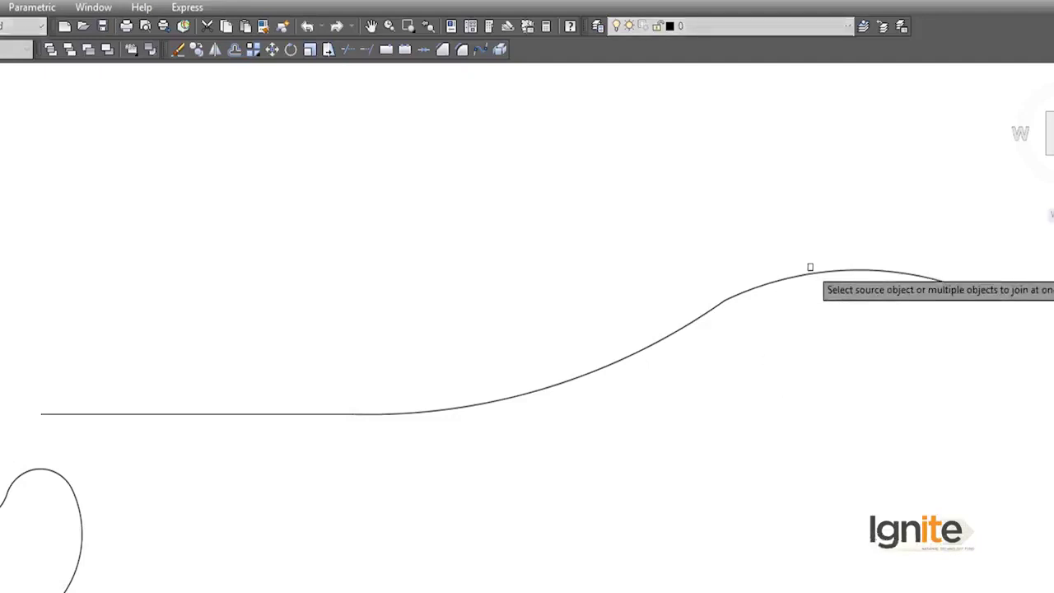
left_click(819, 278)
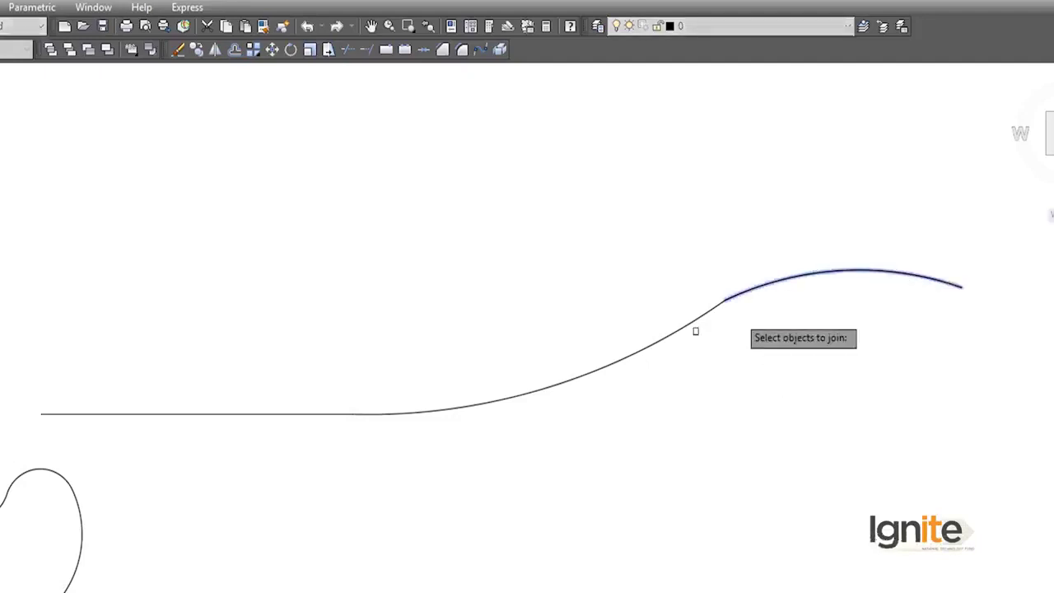
left_click(656, 351)
left_click(661, 354)
left_click(661, 354)
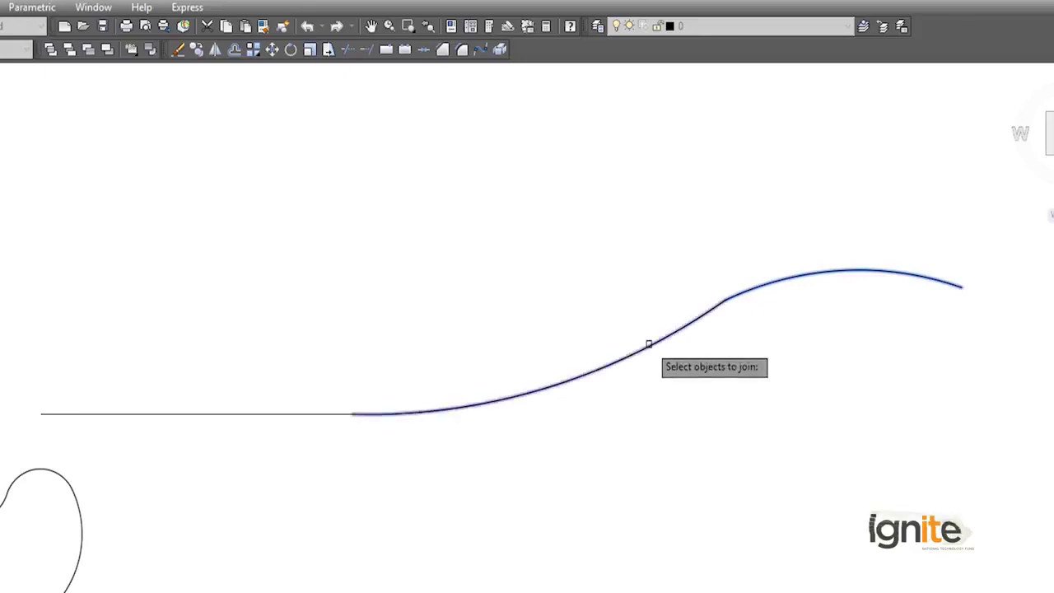
left_click(280, 413)
key("Return")
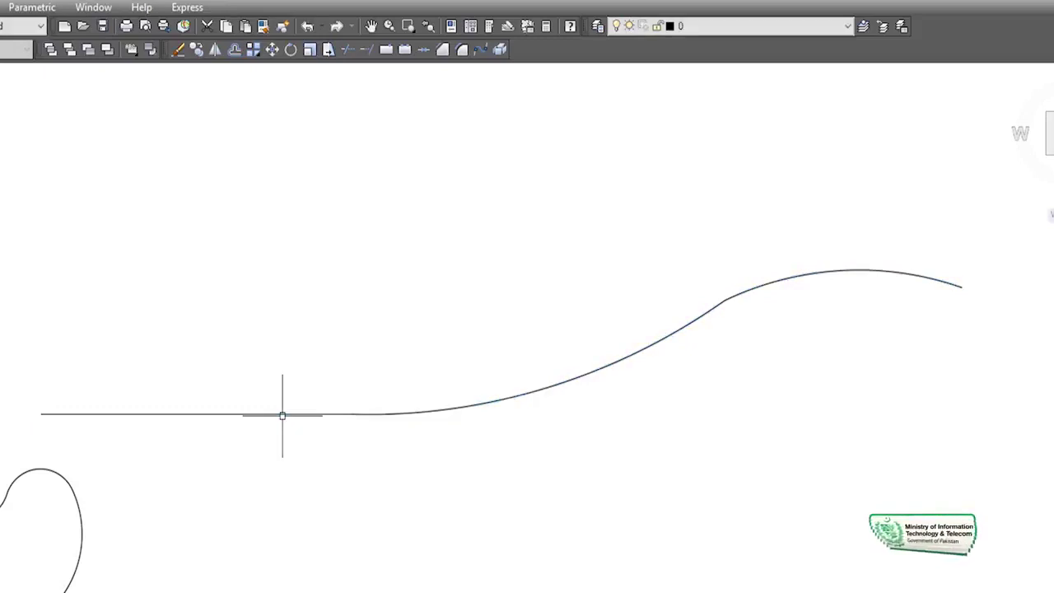